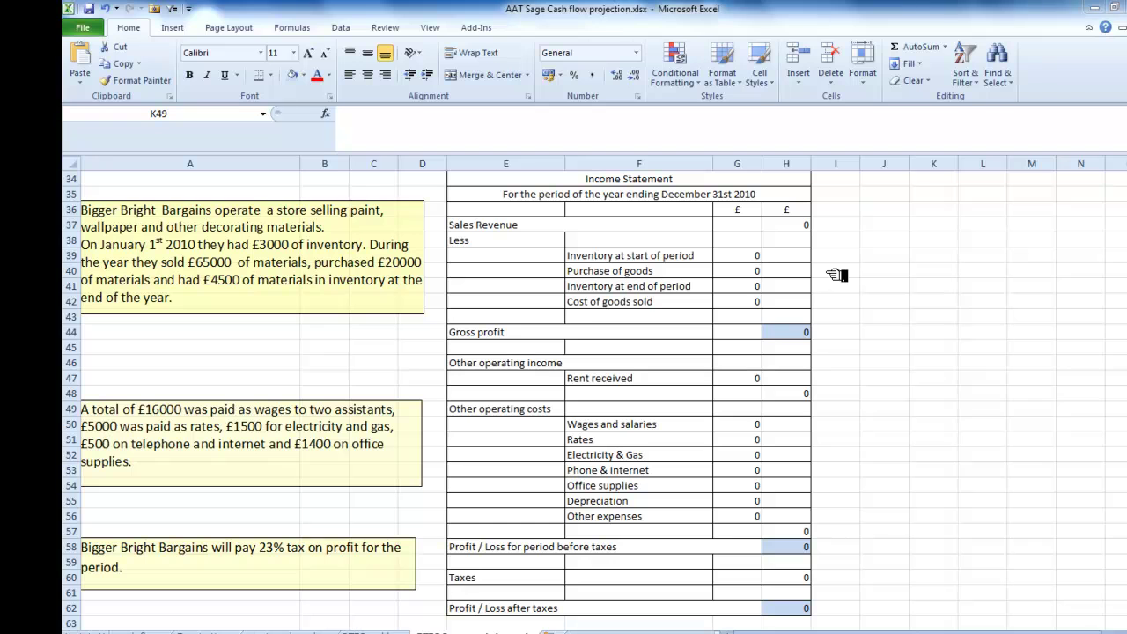
Review the existing formulas for cost of goods sold, gross profit, operating costs, profit before taxes and taxes
{"action": "left_click", "coordinate": [745, 301]}
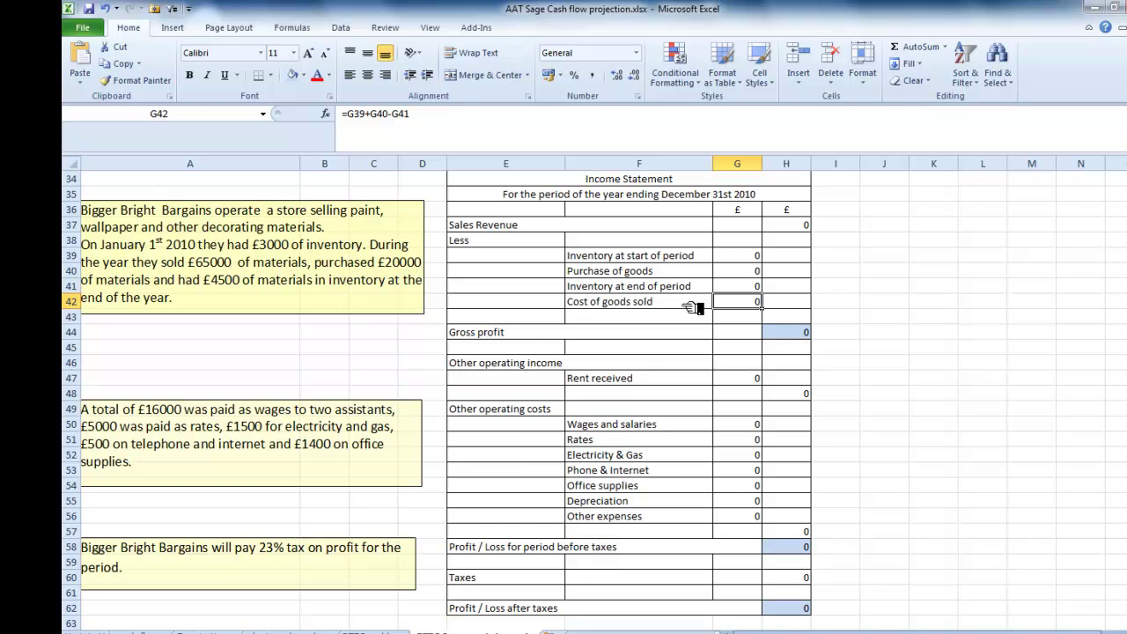
{"action": "left_click", "coordinate": [783, 334]}
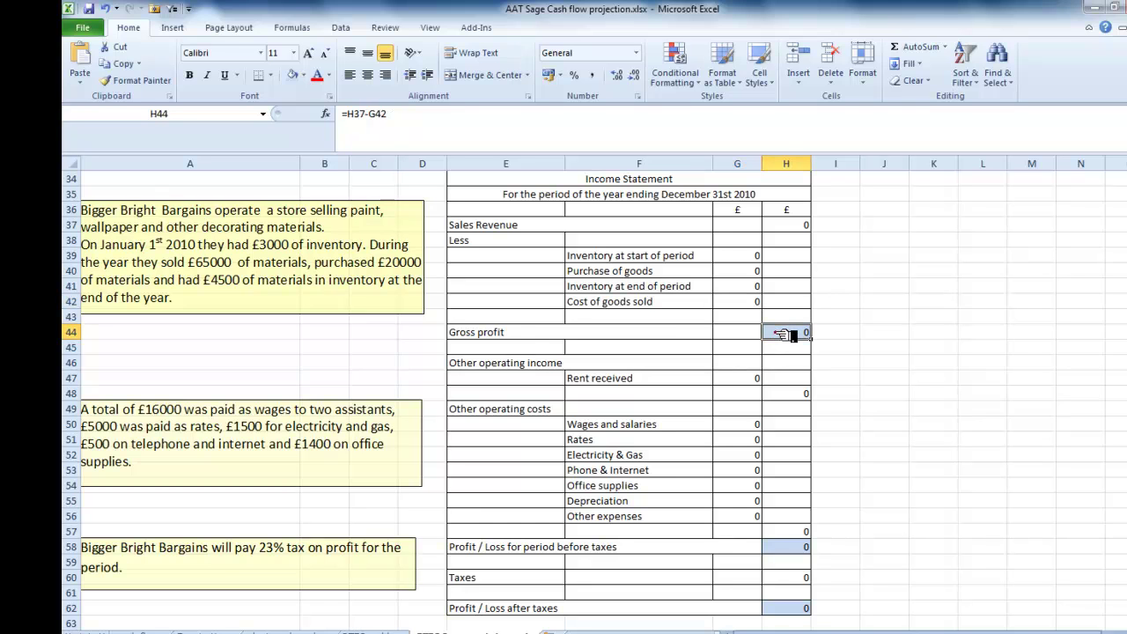
{"action": "left_click", "coordinate": [787, 532]}
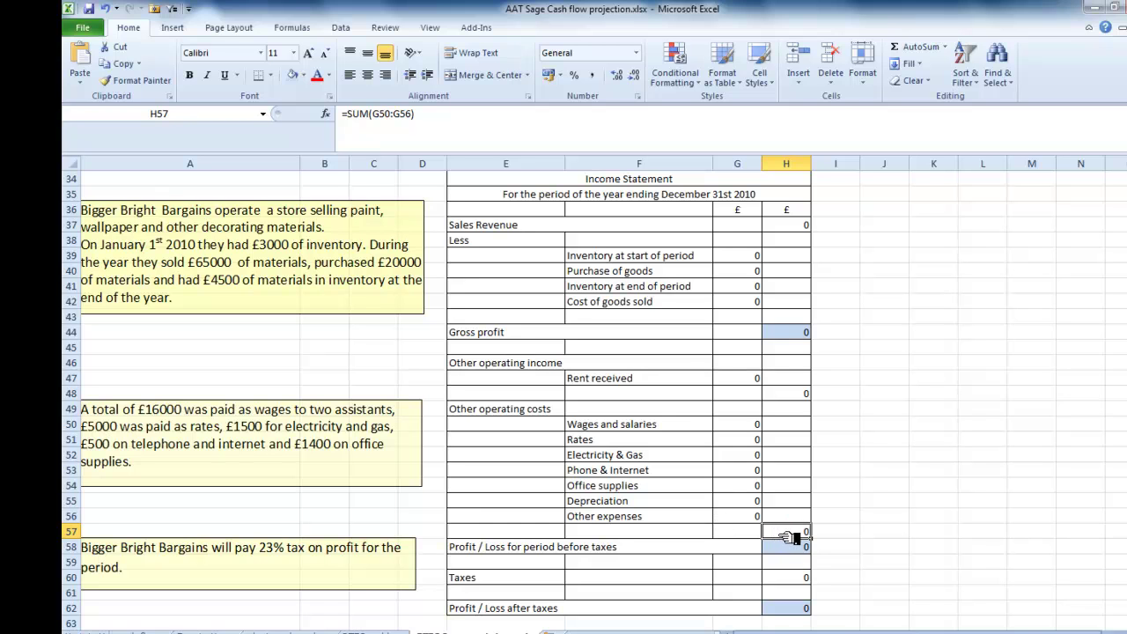
{"action": "left_click", "coordinate": [905, 519]}
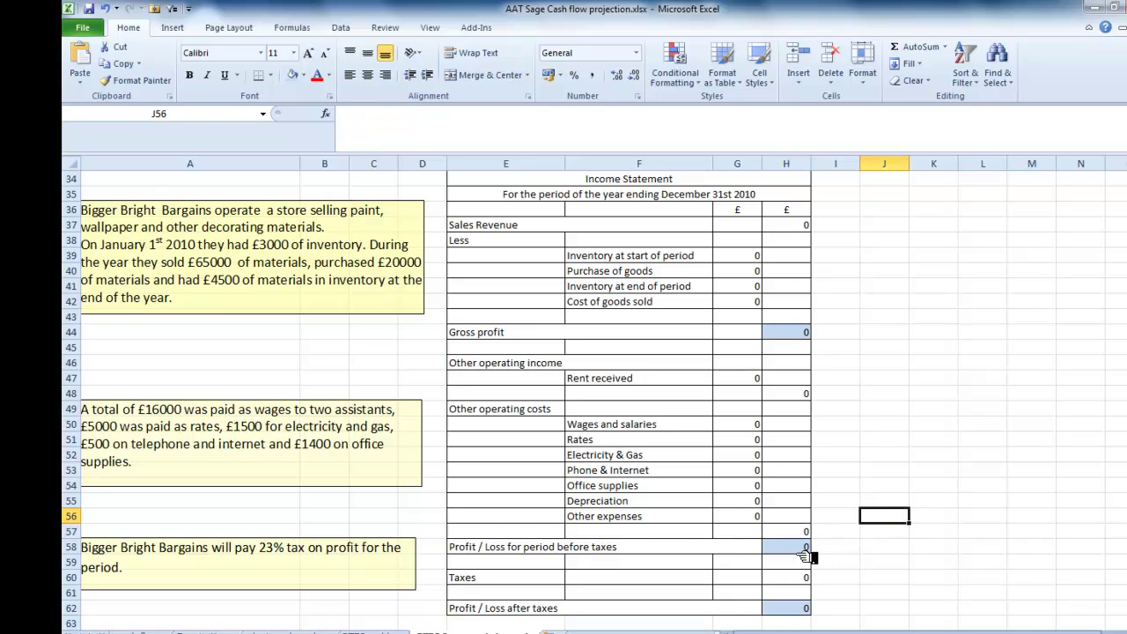
{"action": "left_click", "coordinate": [800, 553]}
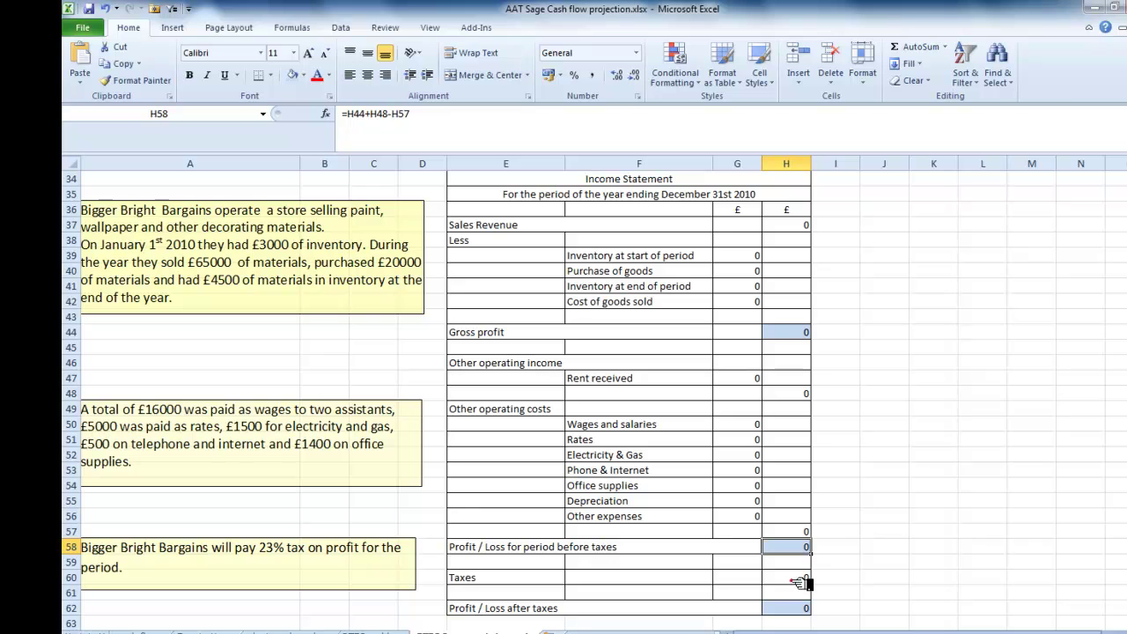
{"action": "left_click", "coordinate": [801, 582]}
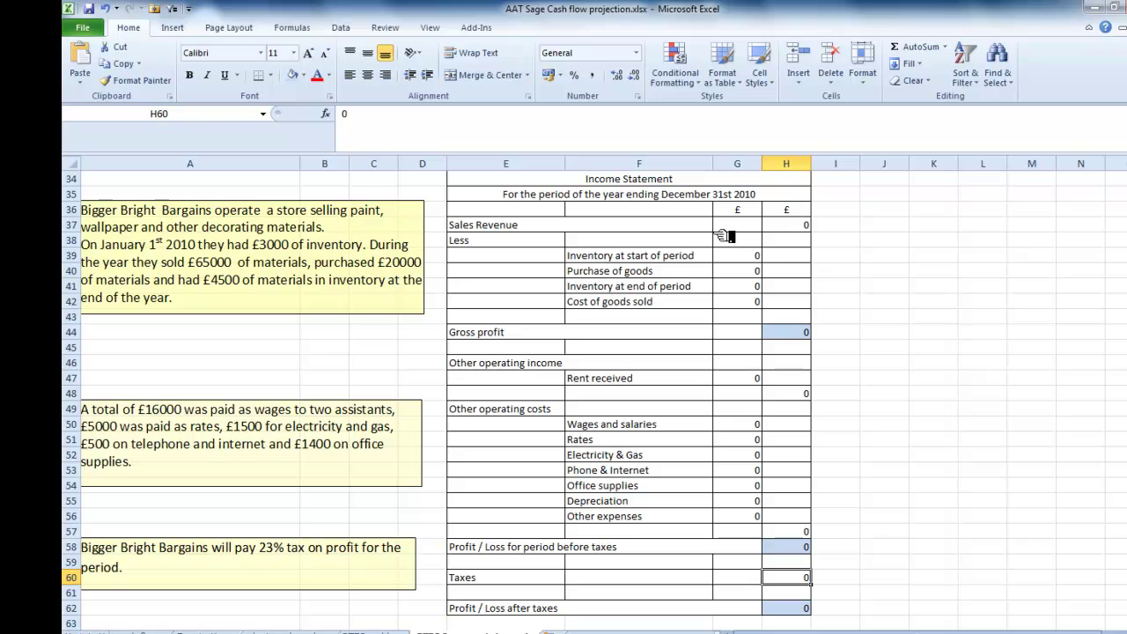
Enter 65000 as the Sales Revenue amount in H37
{"action": "left_click", "coordinate": [783, 226]}
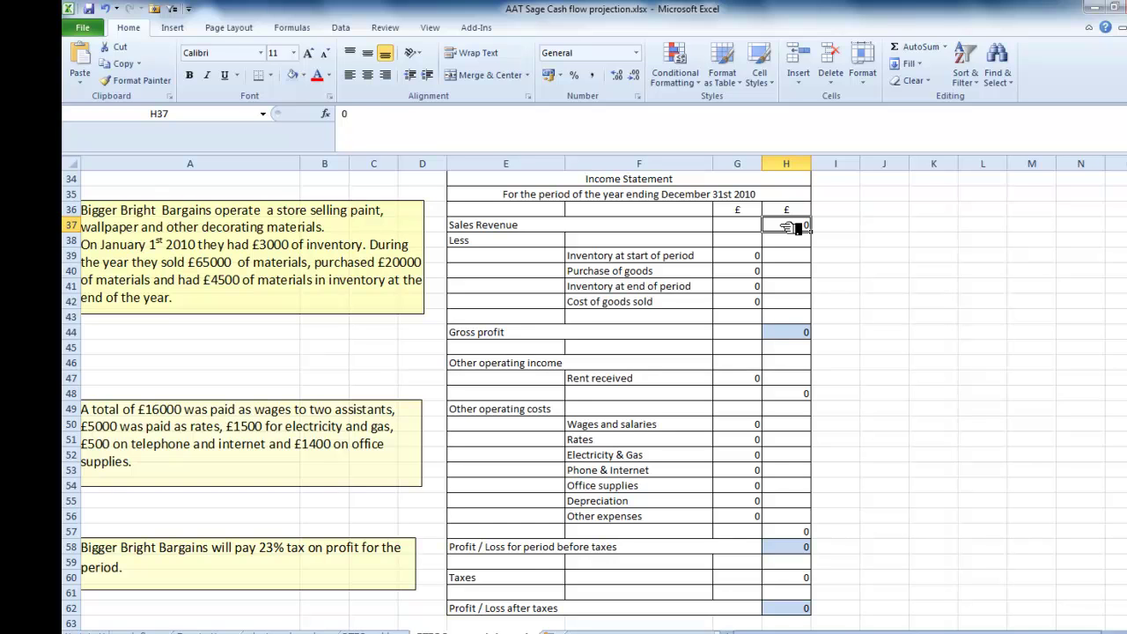
{"action": "type", "text": "65000"}
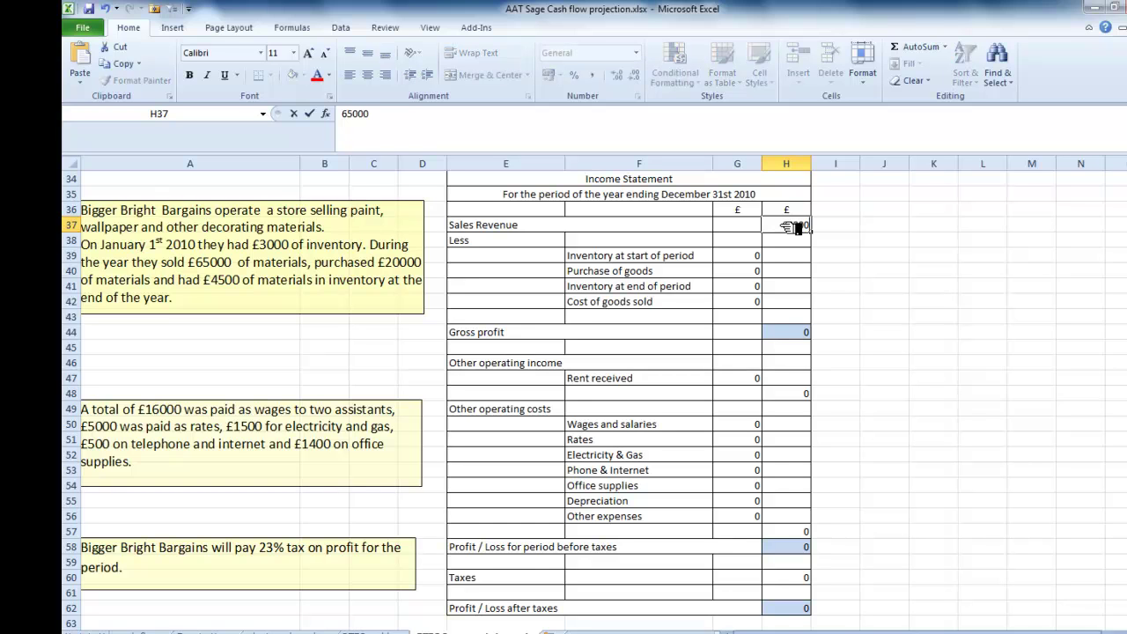
{"action": "key", "text": "Return"}
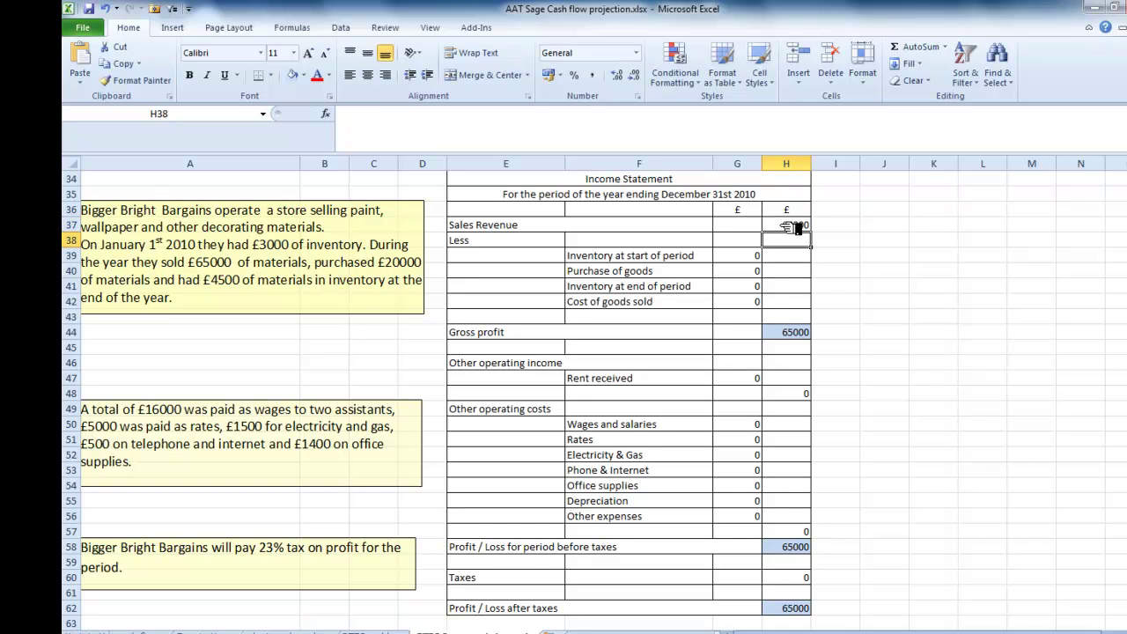
Enter opening inventory 3000, purchases 20000 and closing inventory 4500 in G39:G41
{"action": "left_click", "coordinate": [749, 263]}
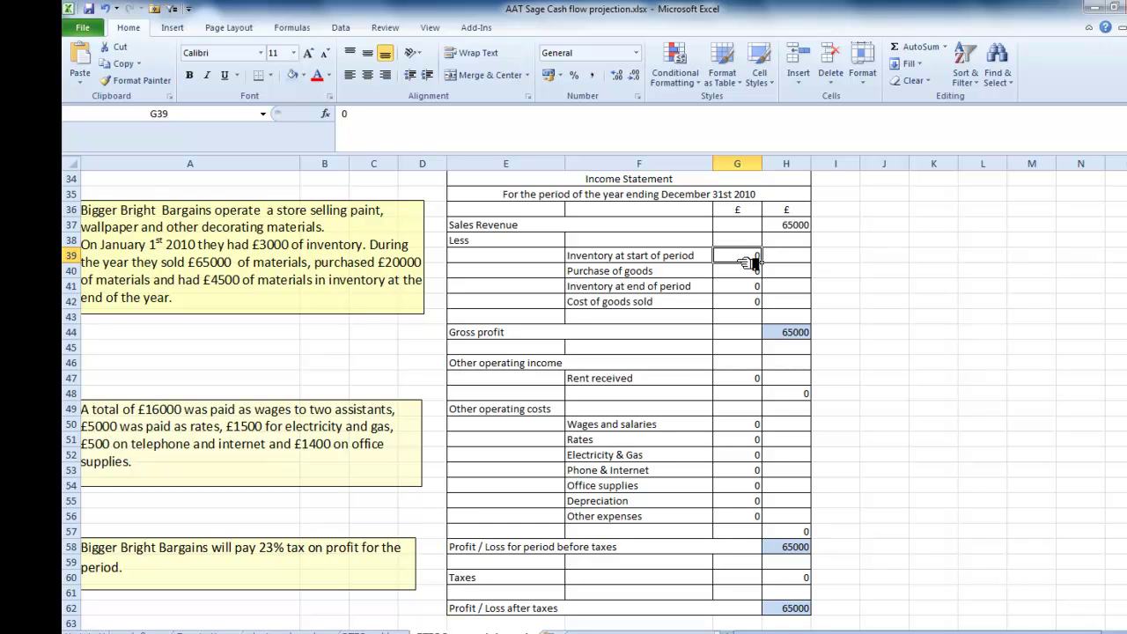
{"action": "type", "text": "3000"}
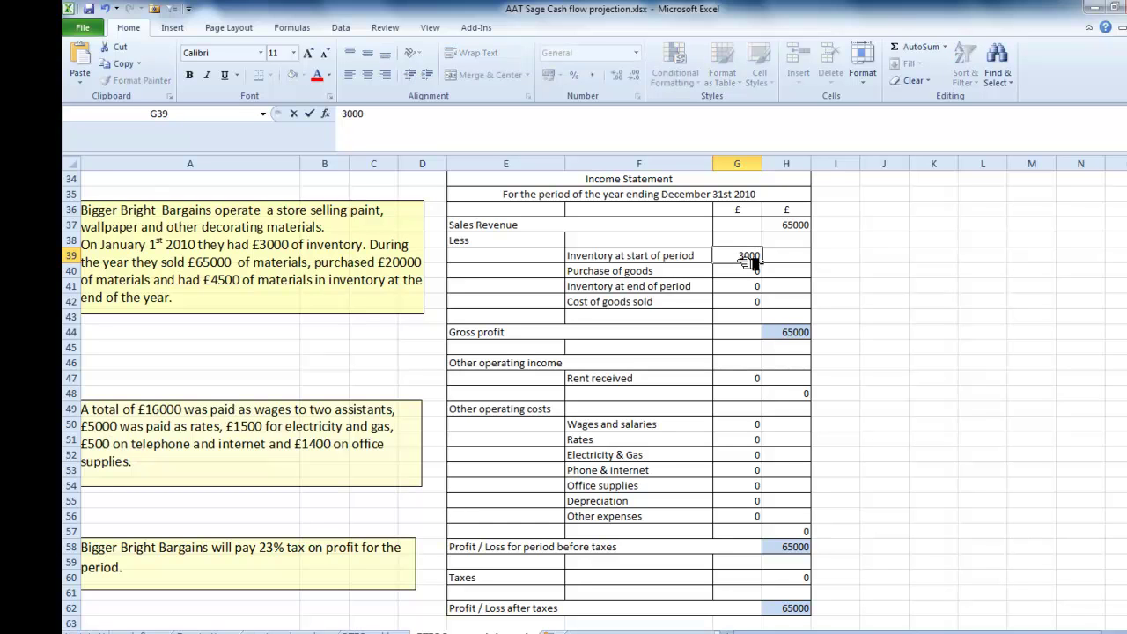
{"action": "key", "text": "Return"}
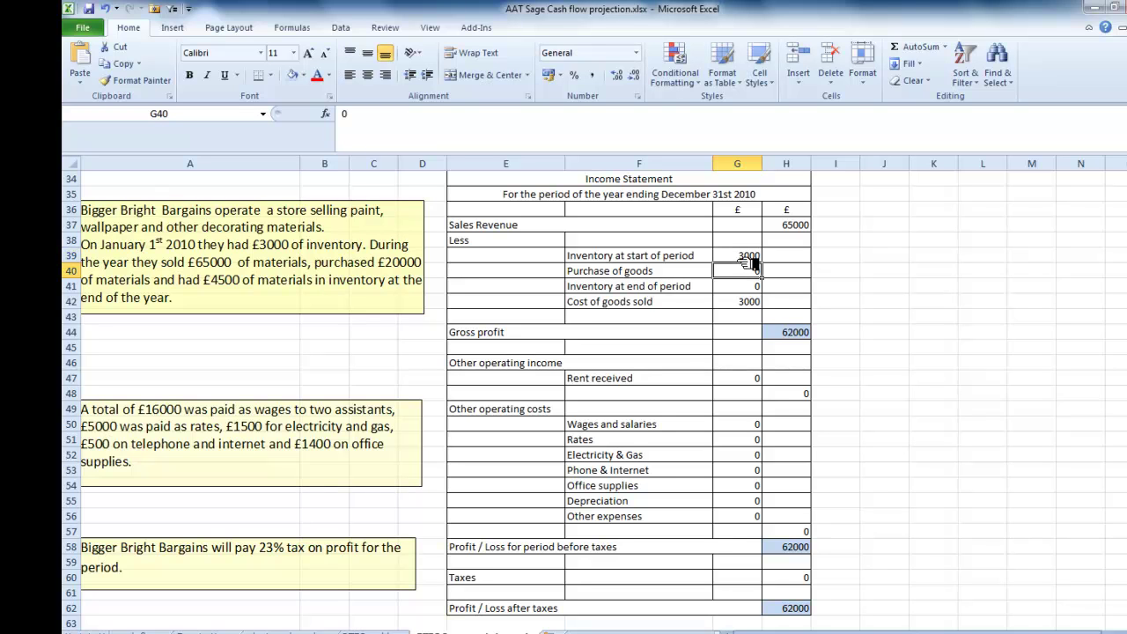
{"action": "type", "text": "20000"}
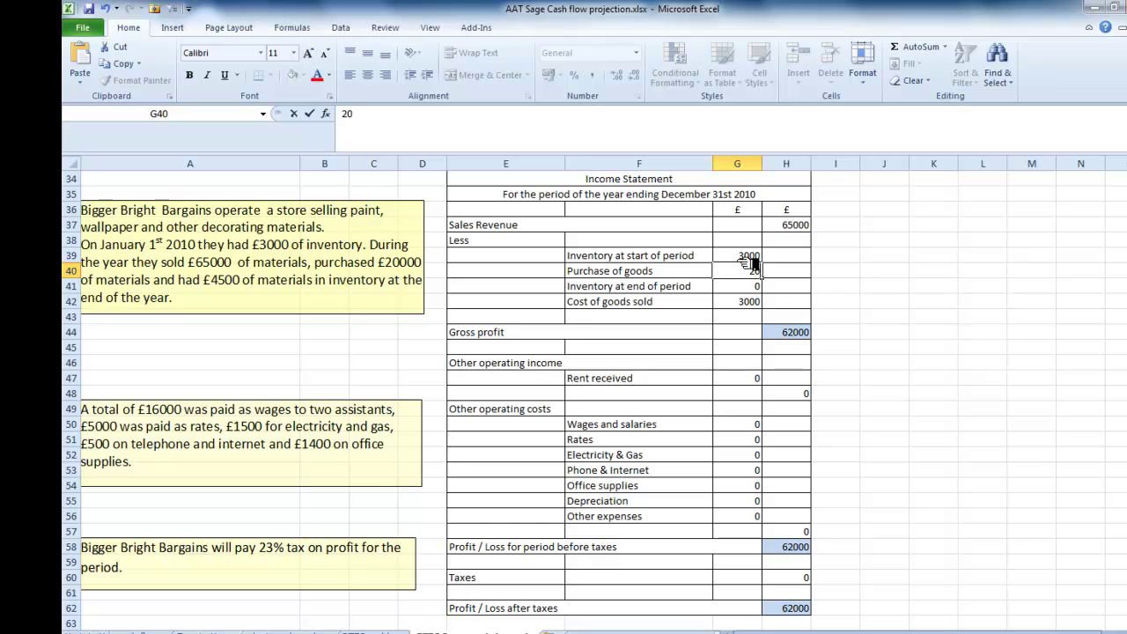
{"action": "key", "text": "Return"}
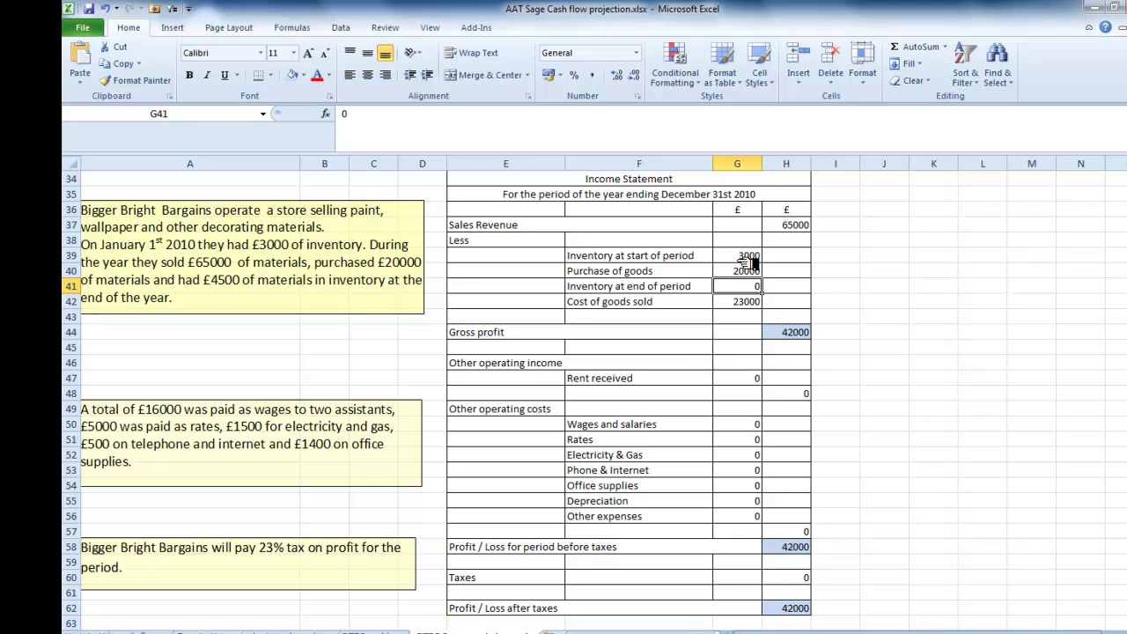
{"action": "type", "text": "45"}
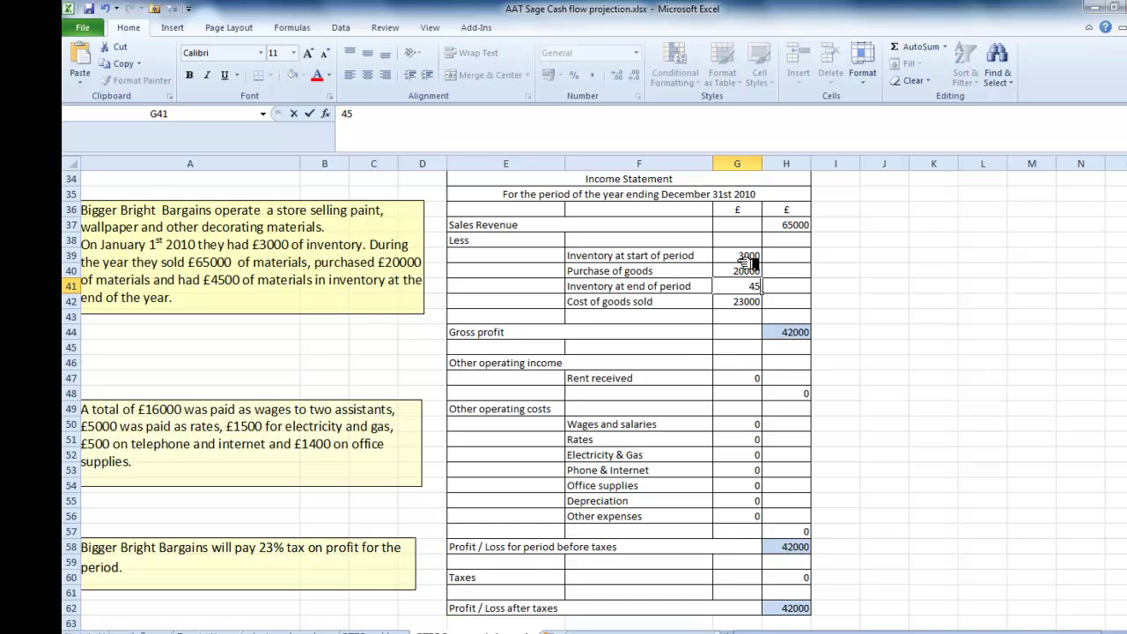
{"action": "type", "text": "00"}
{"action": "key", "text": "Return"}
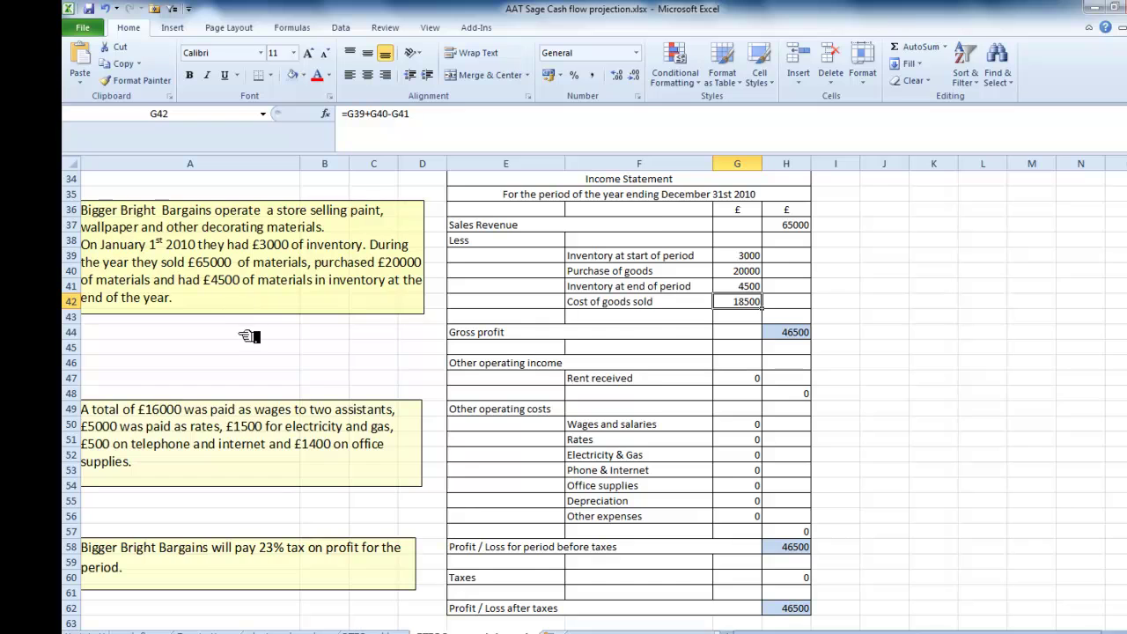
Enter operating costs 16000, 5000, 1500, 500 and 1400 down column G from G50
{"action": "scroll", "coordinate": [255, 341], "scroll_direction": "down", "scroll_amount": 1}
{"action": "scroll", "coordinate": [256, 342], "scroll_direction": "up", "scroll_amount": 1}
{"action": "left_click", "coordinate": [747, 428]}
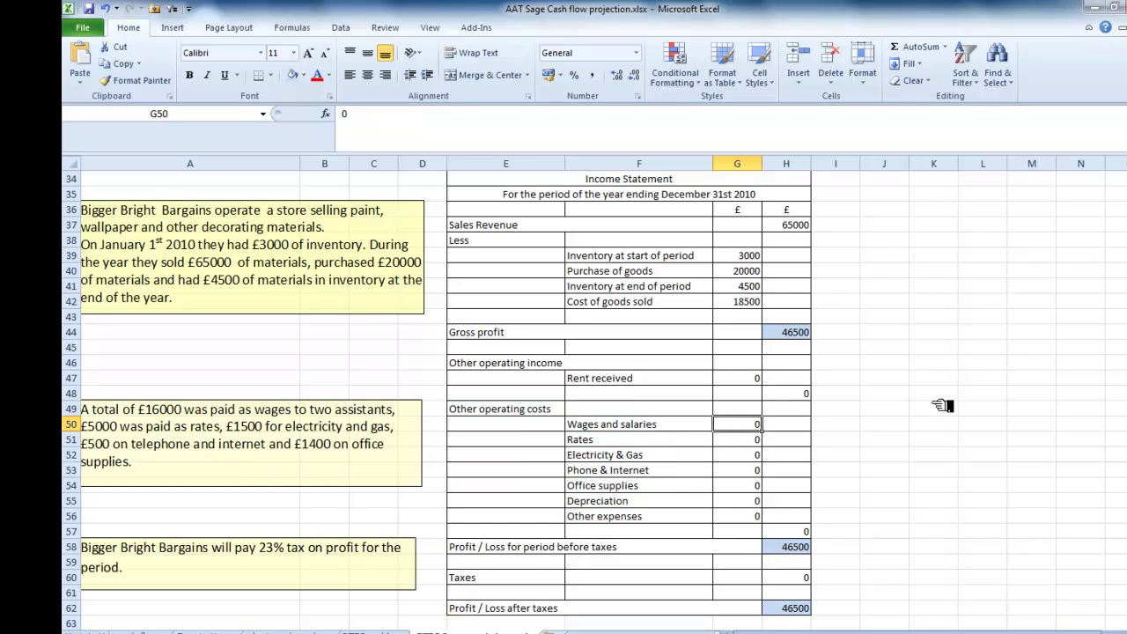
{"action": "type", "text": "16000"}
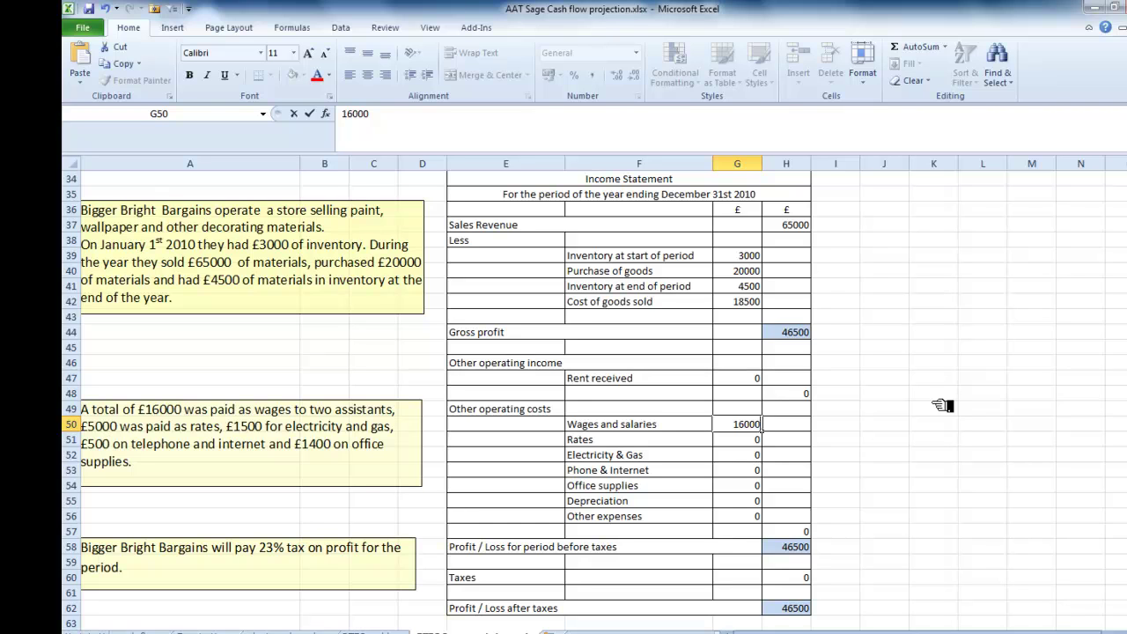
{"action": "key", "text": "Return"}
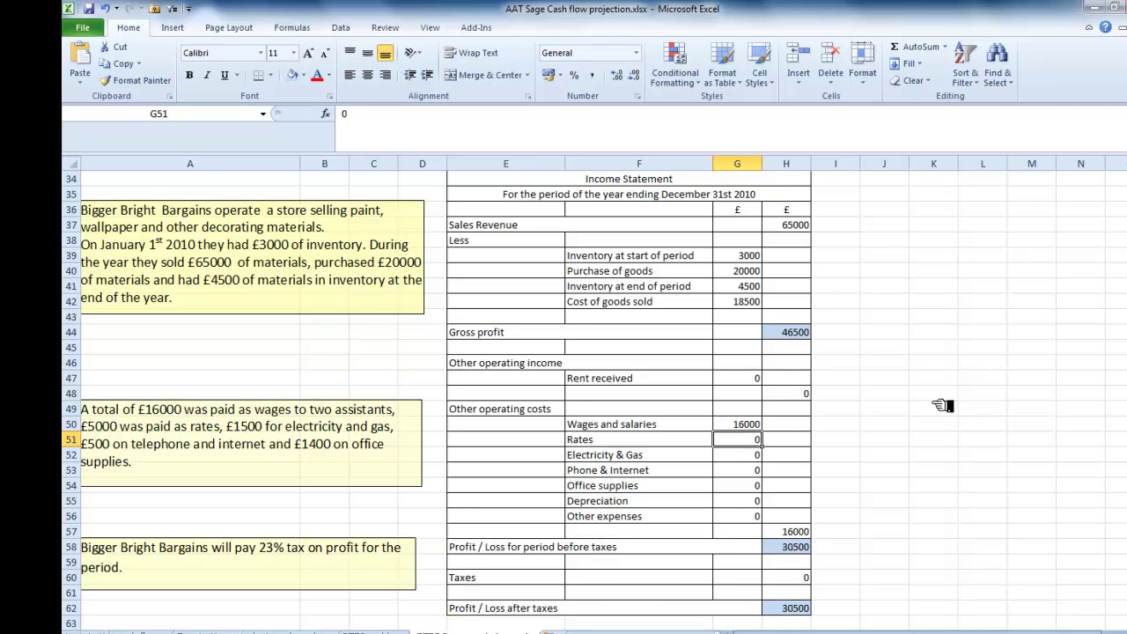
{"action": "type", "text": "5000"}
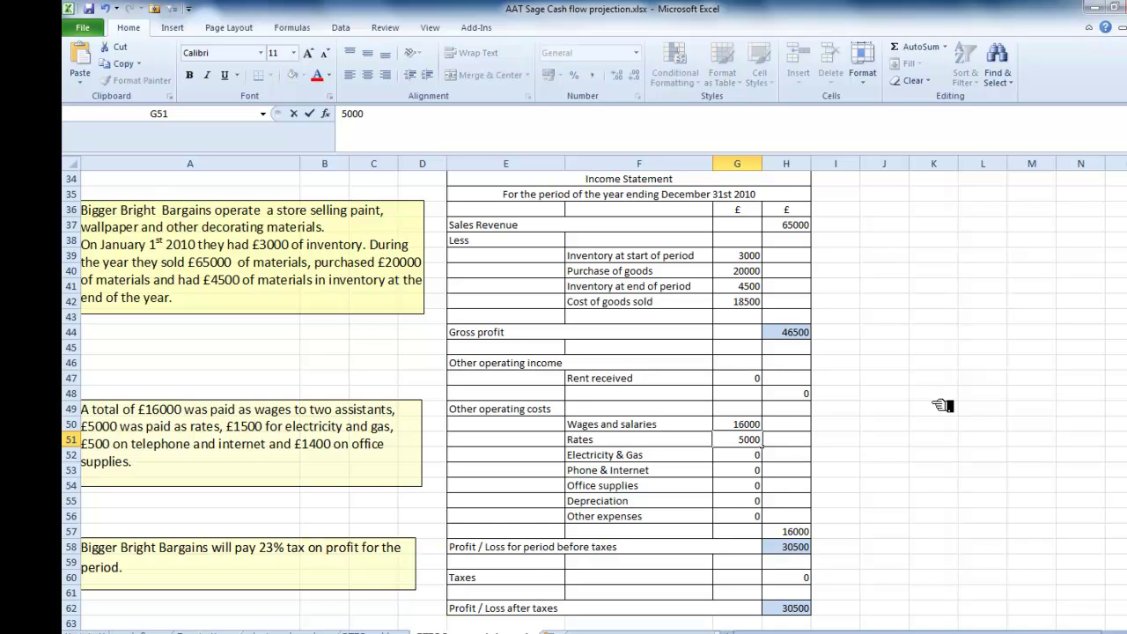
{"action": "key", "text": "Return"}
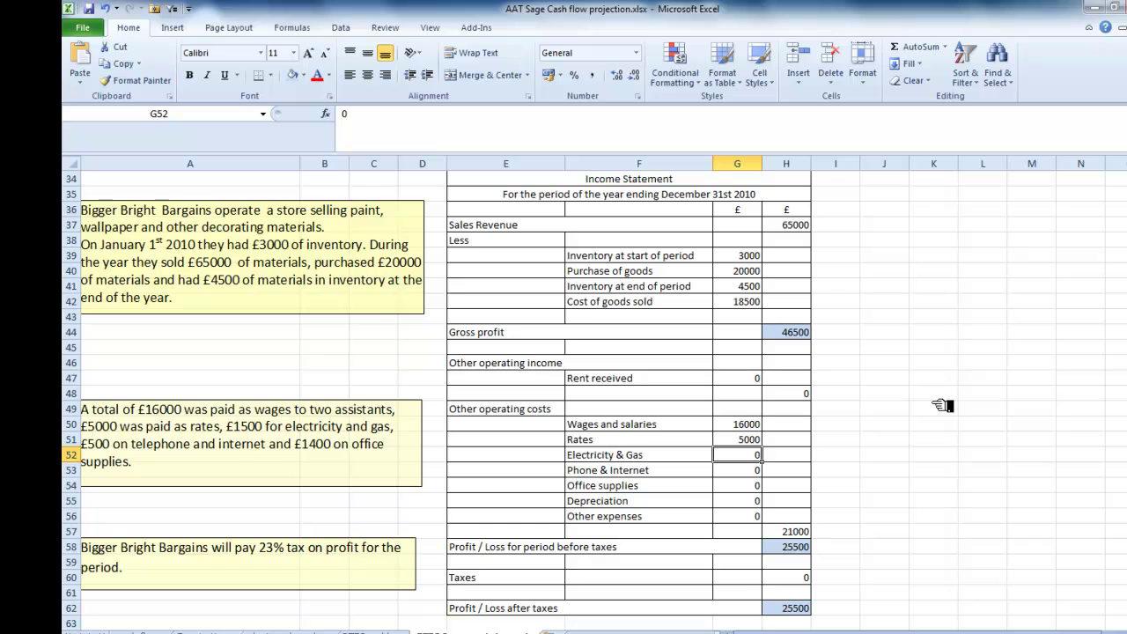
{"action": "type", "text": "1500"}
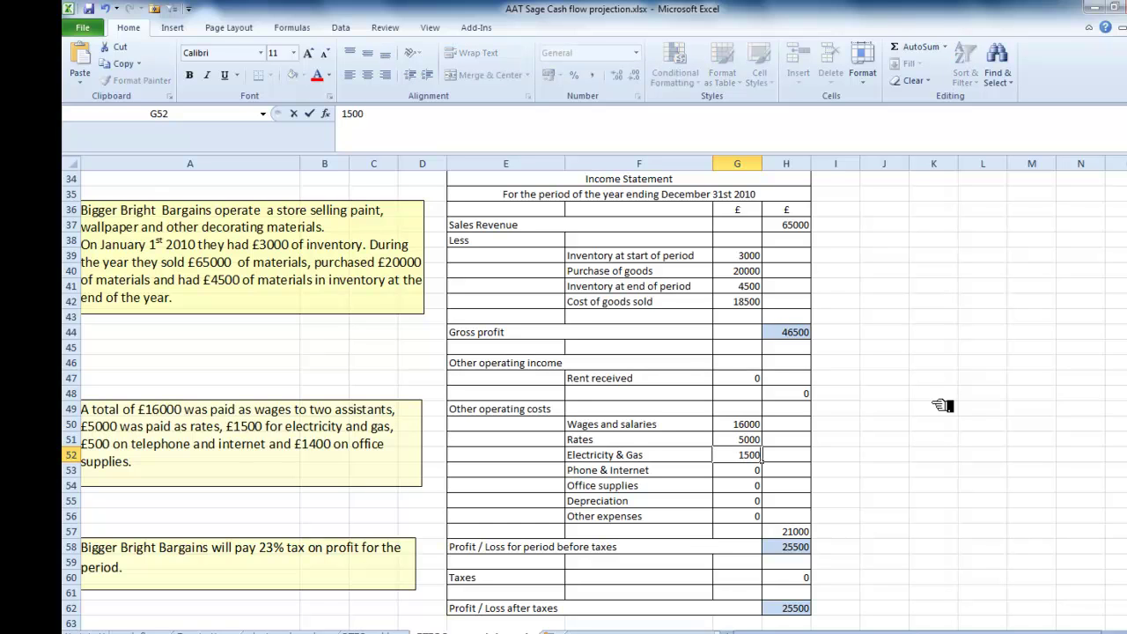
{"action": "key", "text": "Return"}
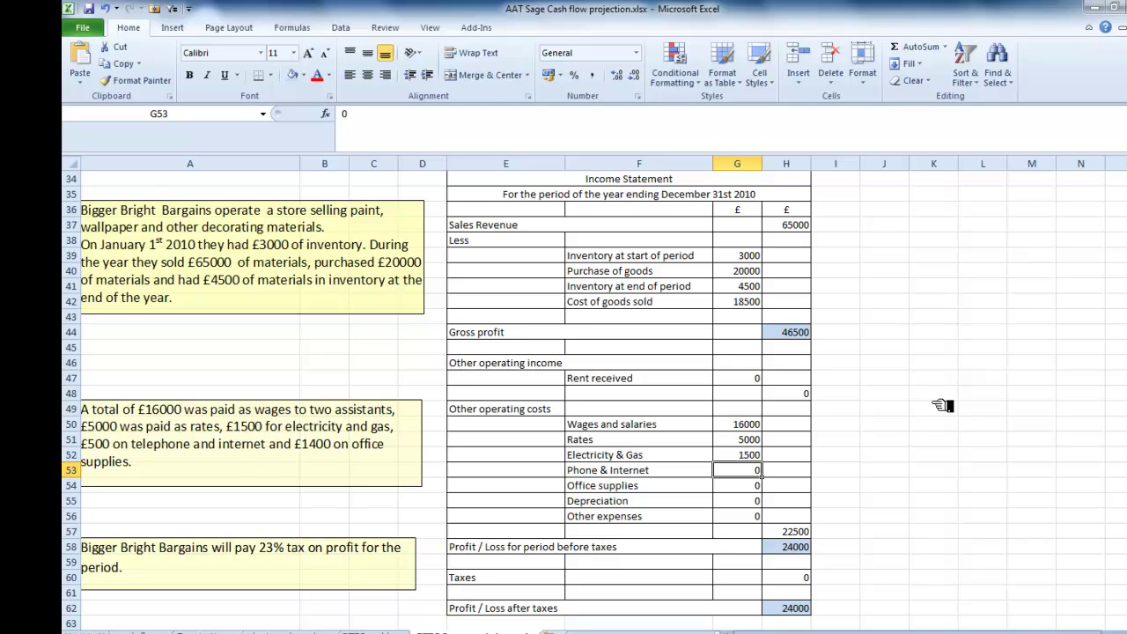
{"action": "type", "text": "500"}
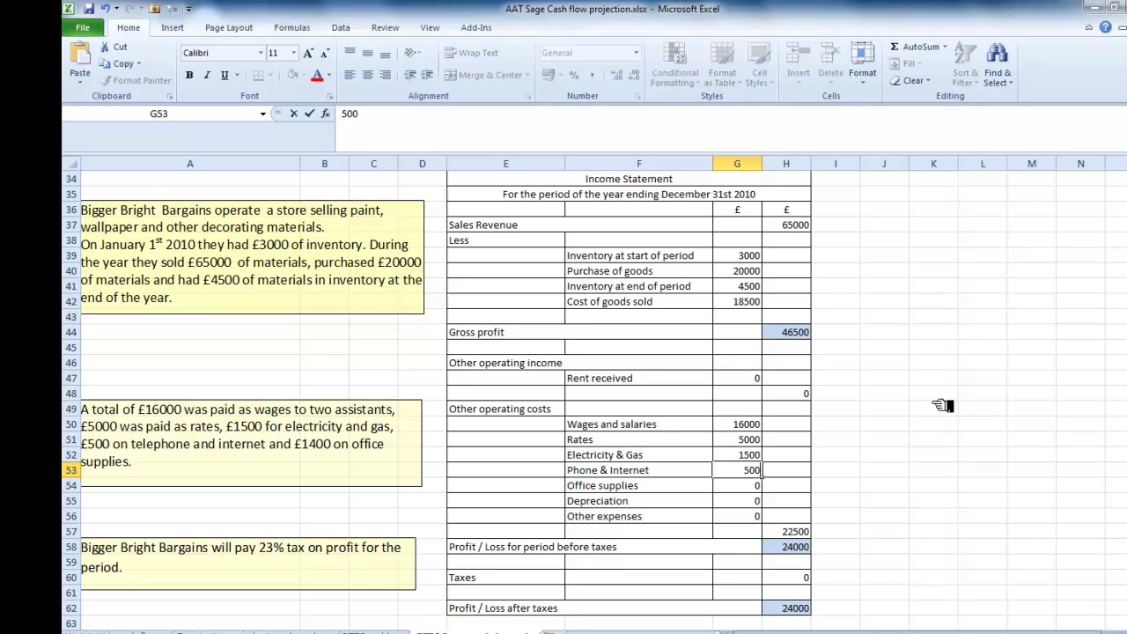
{"action": "key", "text": "Return"}
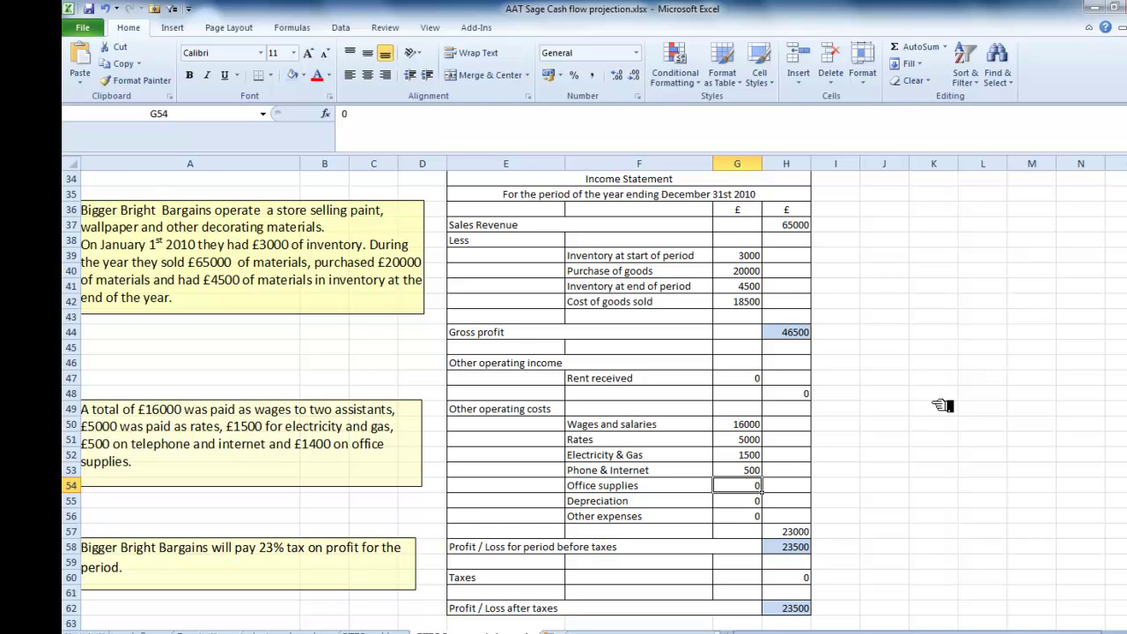
{"action": "type", "text": "1400"}
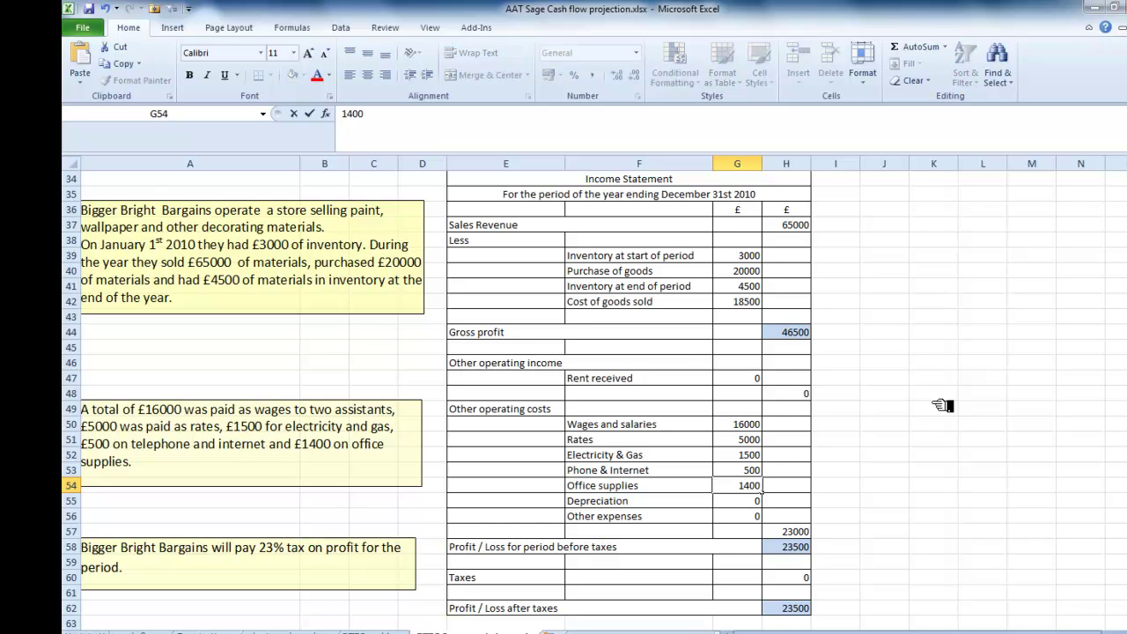
{"action": "key", "text": "Return"}
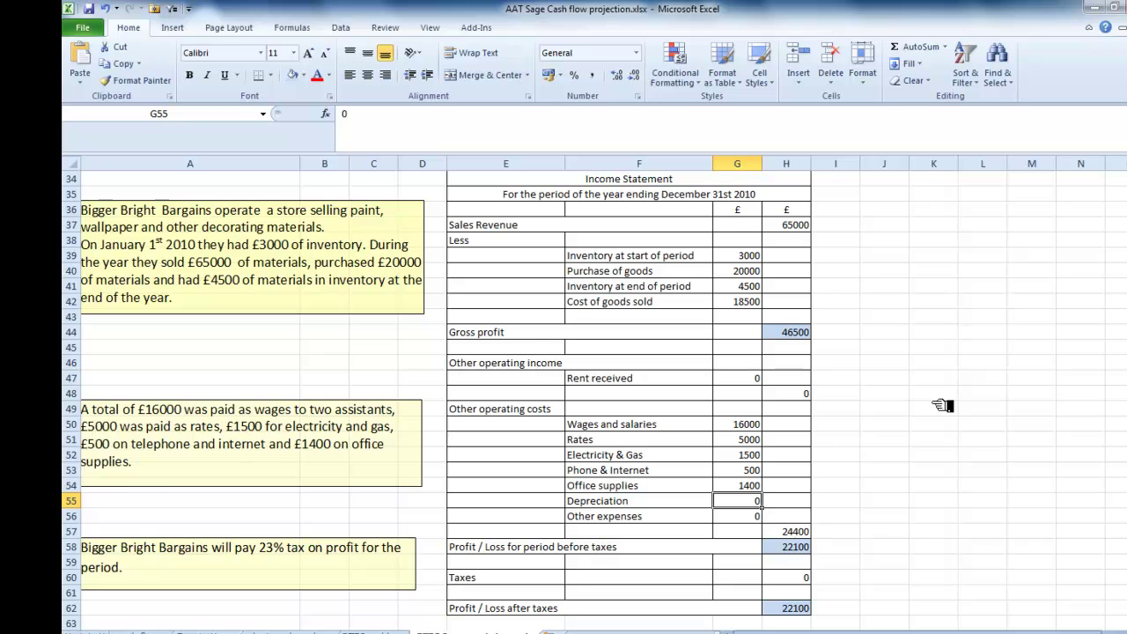
Put the formula =H58*23% in the Taxes cell H60
{"action": "left_click", "coordinate": [795, 579]}
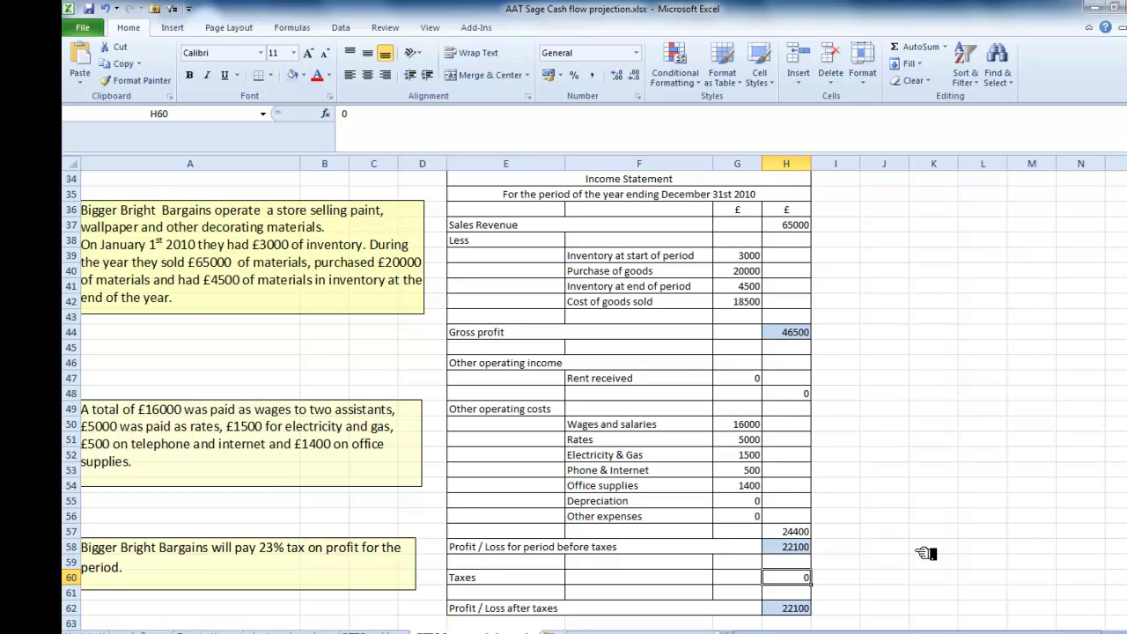
{"action": "type", "text": "="}
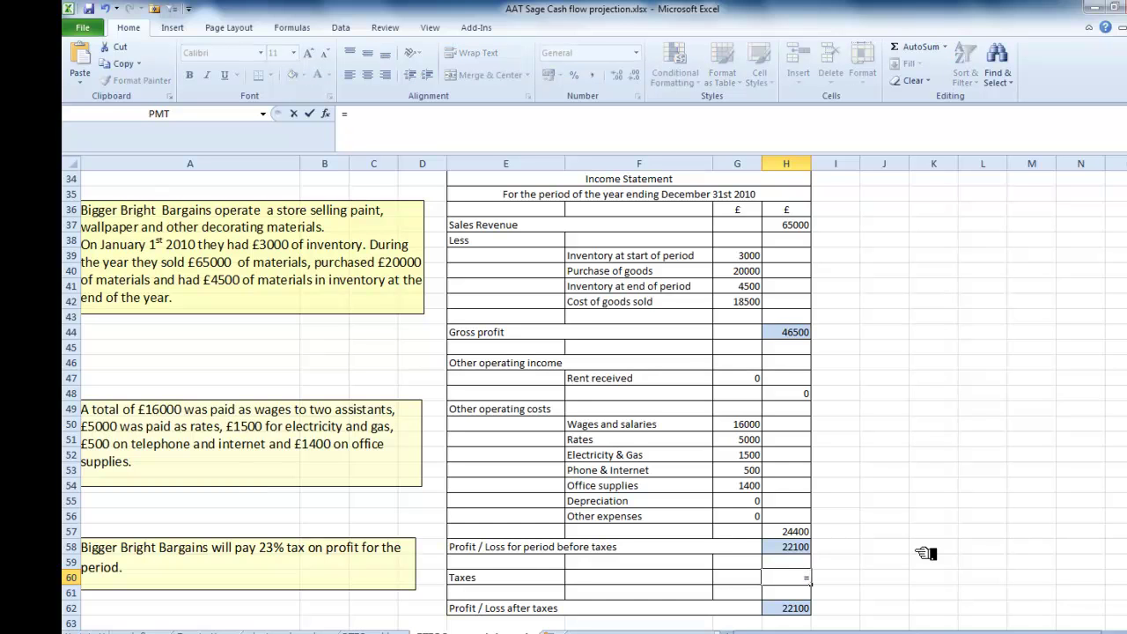
{"action": "left_click", "coordinate": [797, 552]}
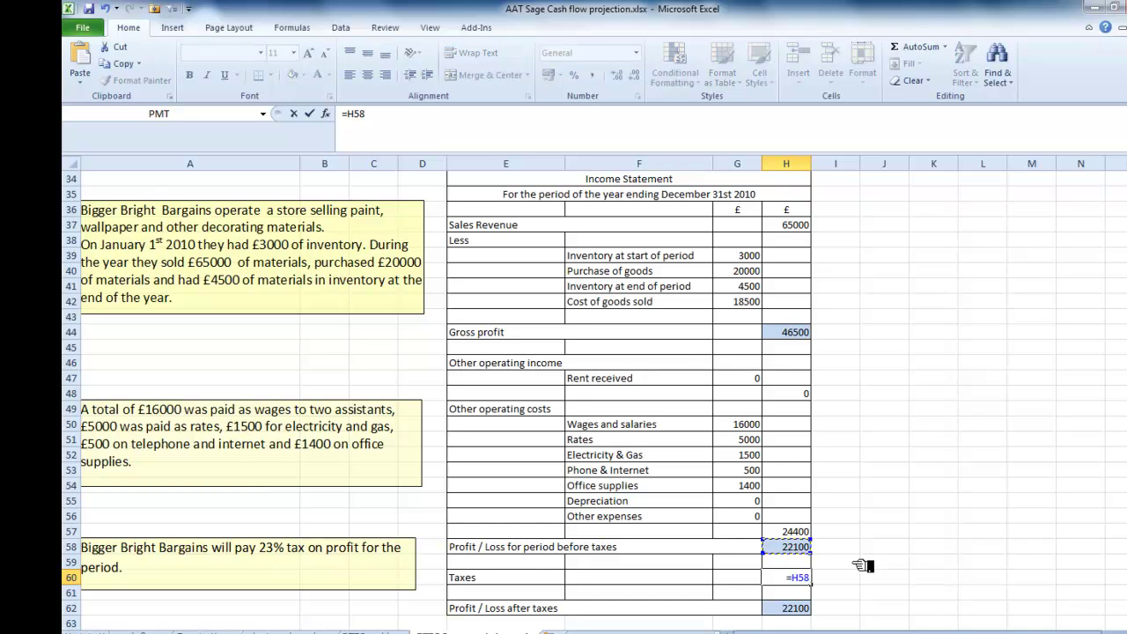
{"action": "type", "text": "*"}
{"action": "type", "text": "23%"}
{"action": "key", "text": "Return"}
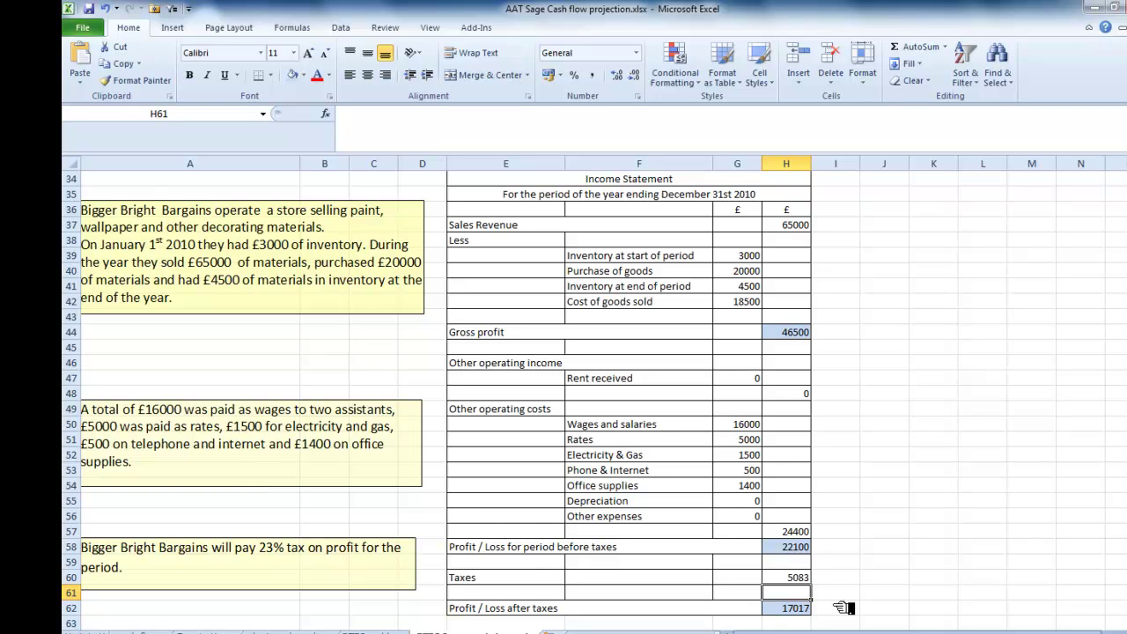
{"action": "left_click", "coordinate": [787, 578]}
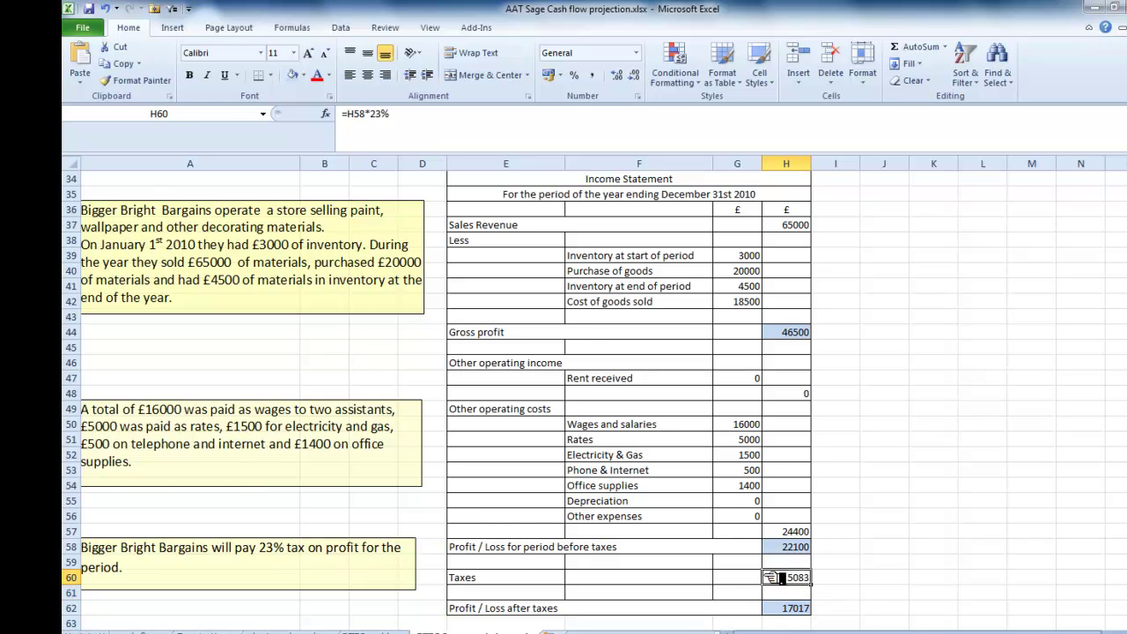